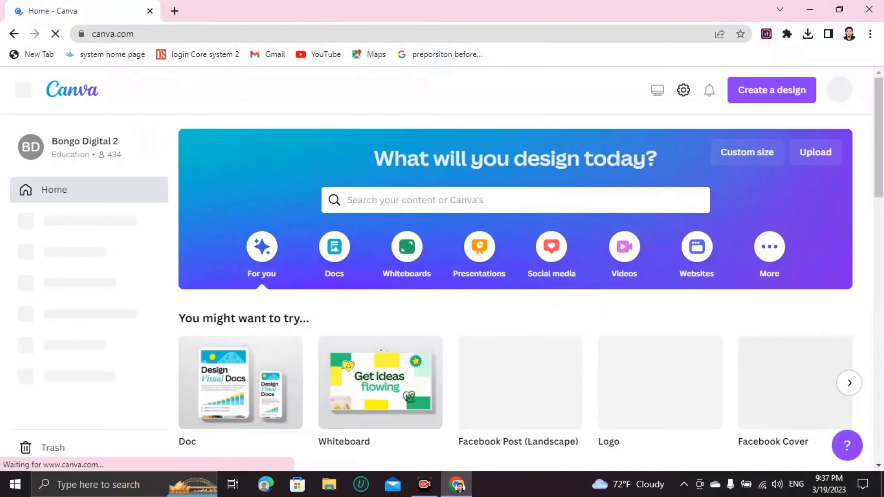
# Step: Search Canva for 'tier list' and browse the Tier List template results
pyautogui.write('tier list')
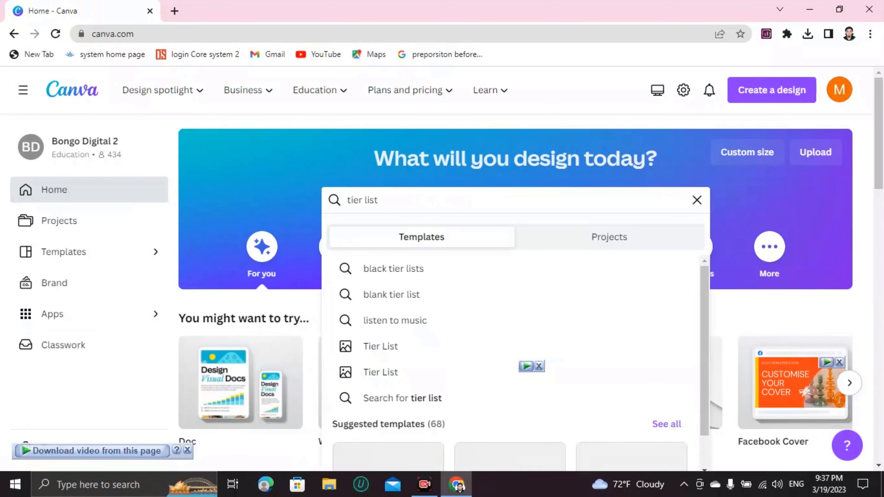
pyautogui.press('Return')
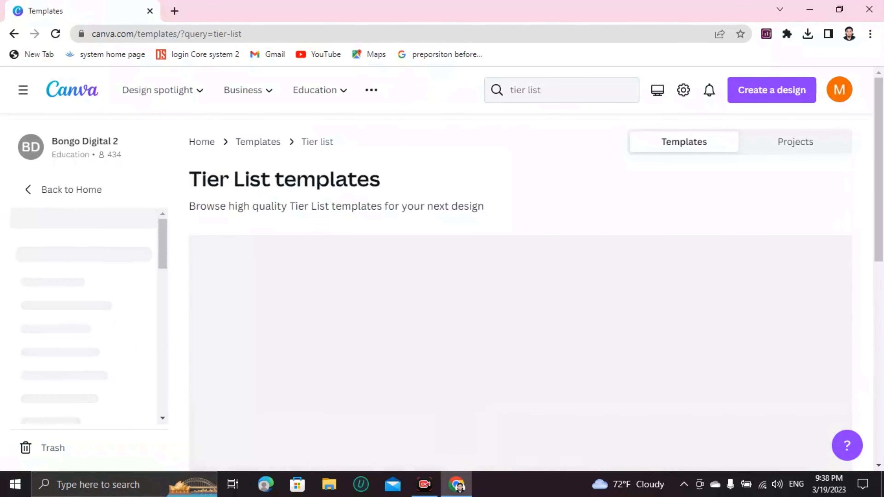
pyautogui.scroll(-3, 656, 190)
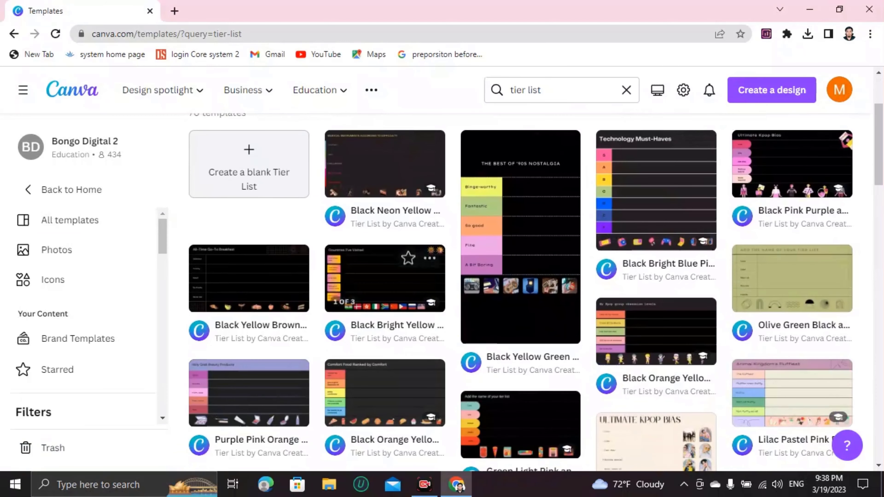
pyautogui.scroll(-3, 384, 276)
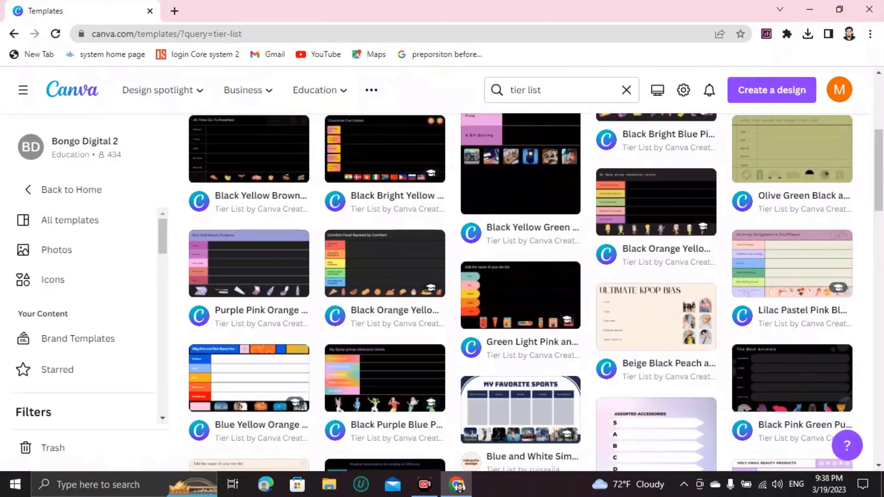
pyautogui.scroll(5, 521, 296)
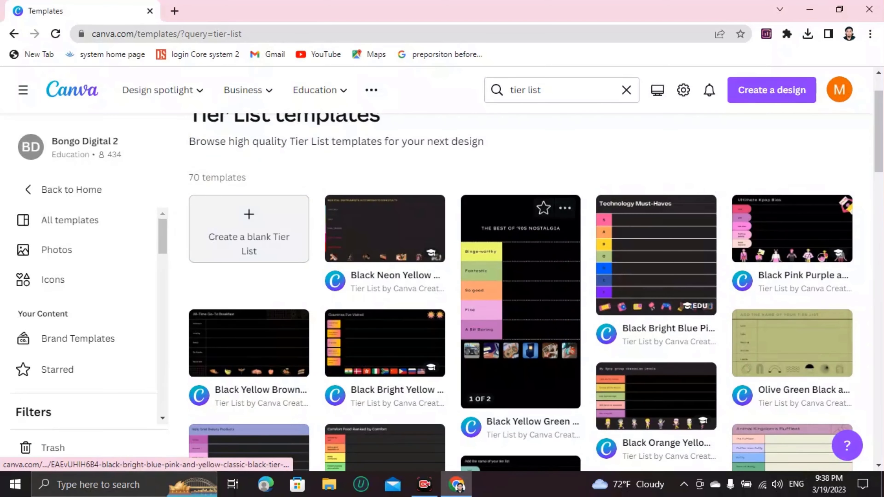
pyautogui.scroll(-2, 383, 279)
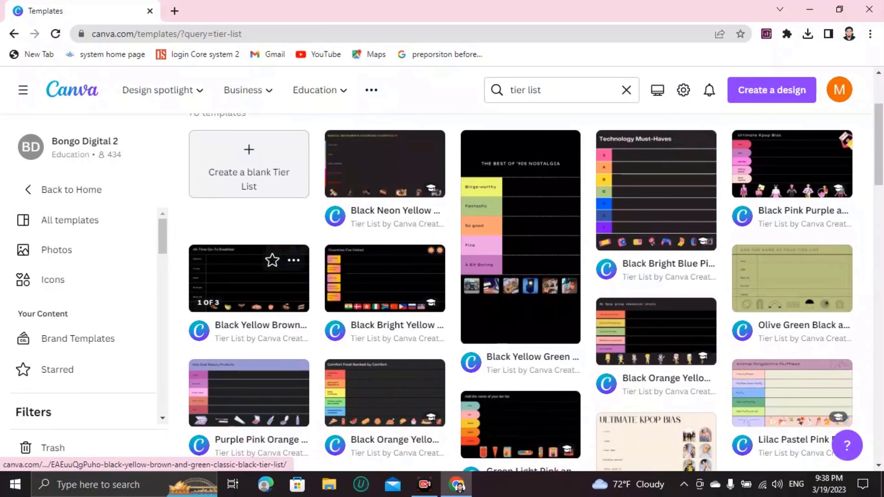
# Step: Open the Black Yellow Brown and Green Classic Black Tier List template in the editor
pyautogui.click(243, 282)
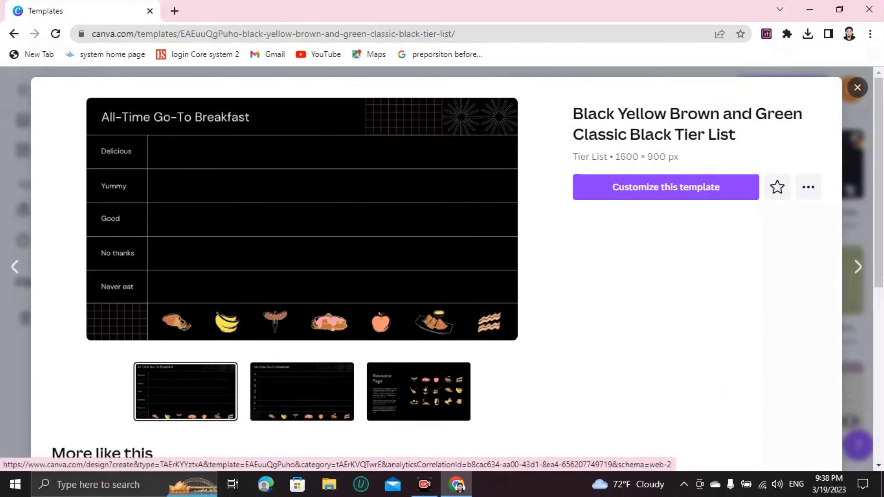
pyautogui.click(666, 187)
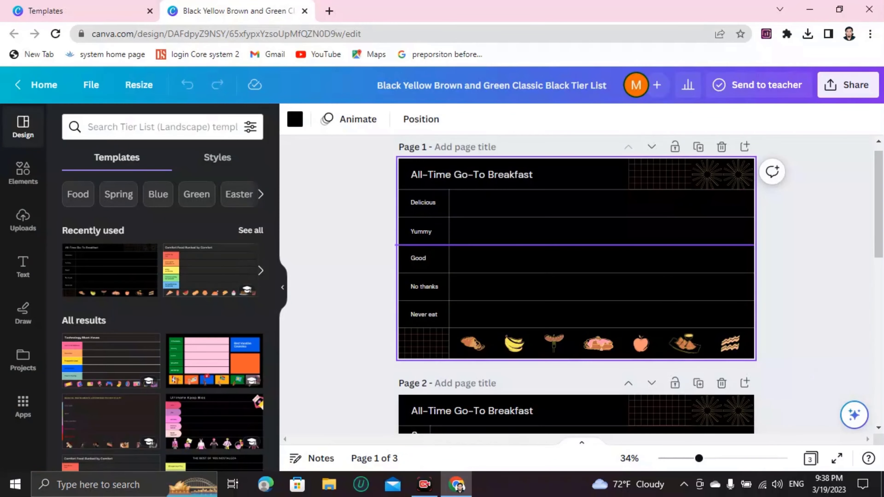
# Step: Zoom the canvas from 34% to 49%
pyautogui.scroll(1, 576, 245)
pyautogui.scroll(1, 570, 245)
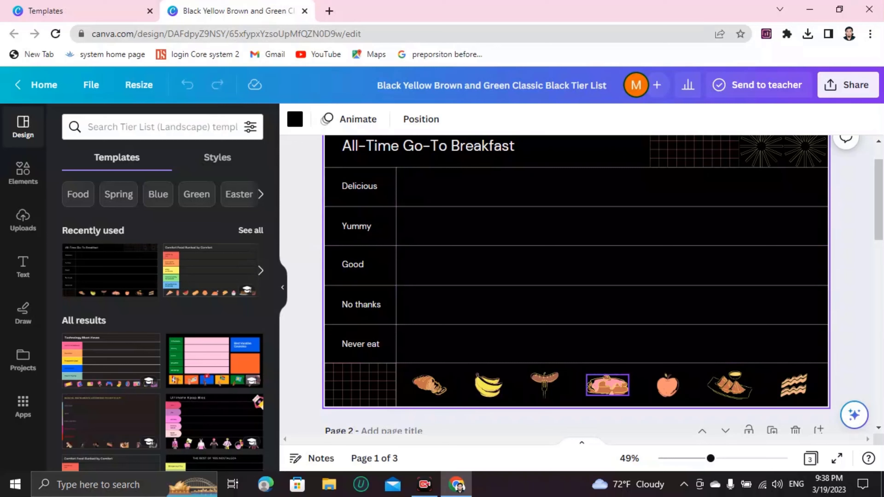
# Step: Drag the pancakes and banana into Delicious, and the plated dish and croissant into Yummy
pyautogui.moveTo(607, 385); pyautogui.dragTo(418, 187)
pyautogui.moveTo(489, 385); pyautogui.dragTo(471, 185)
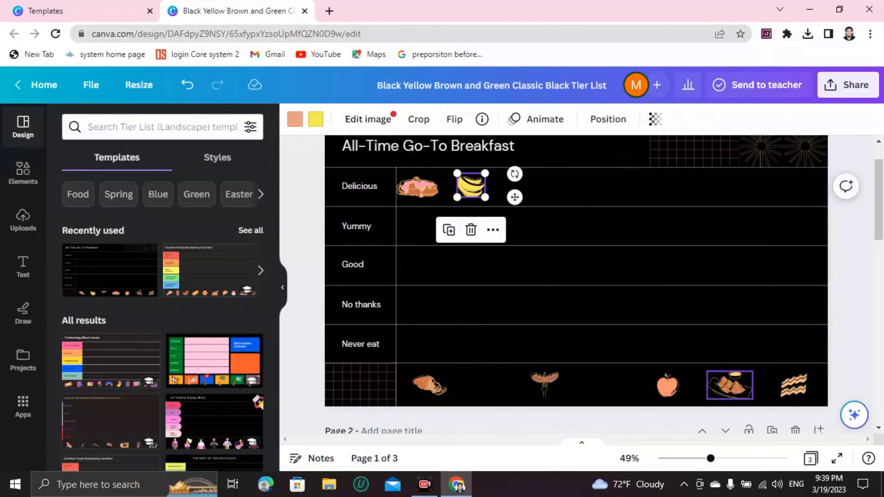
pyautogui.moveTo(730, 385); pyautogui.dragTo(412, 229)
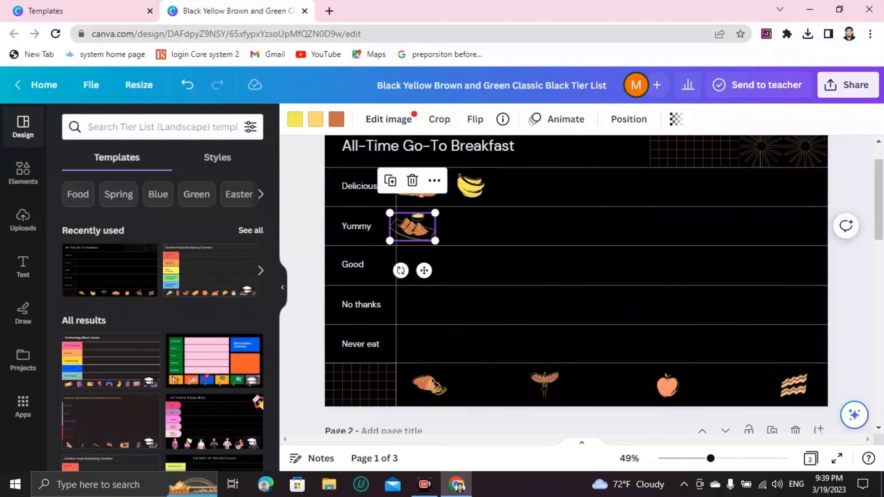
pyautogui.moveTo(429, 385); pyautogui.dragTo(462, 229)
# Step: Place the apple in Good, bacon in No thanks, and sausage in Never eat
pyautogui.click(667, 385)
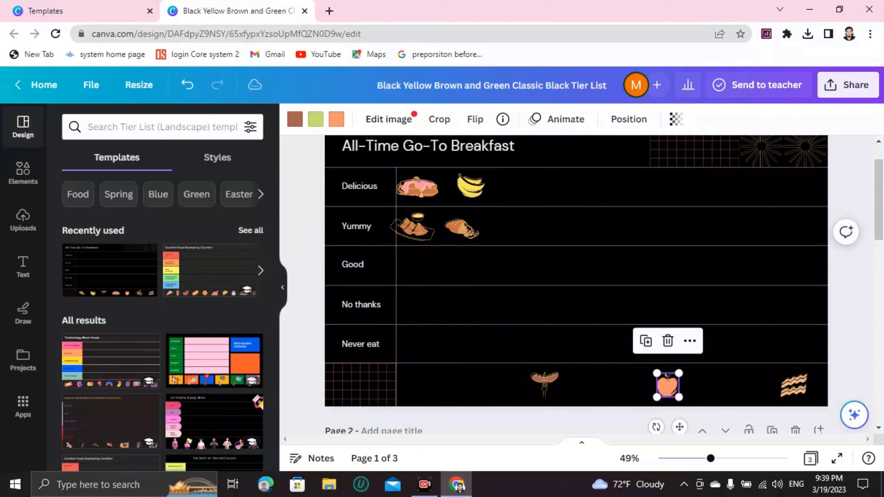
pyautogui.moveTo(667, 385); pyautogui.dragTo(417, 260)
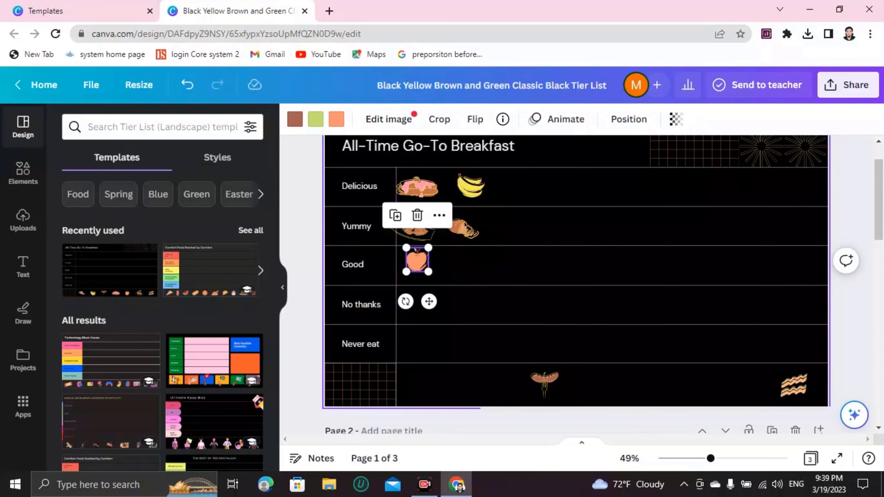
pyautogui.moveTo(794, 385); pyautogui.dragTo(425, 305)
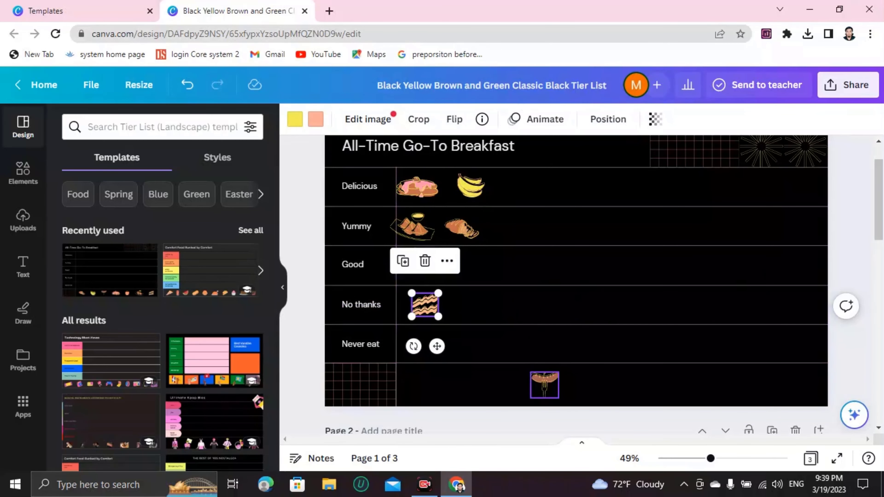
pyautogui.click(544, 385)
pyautogui.moveTo(544, 384); pyautogui.dragTo(411, 338)
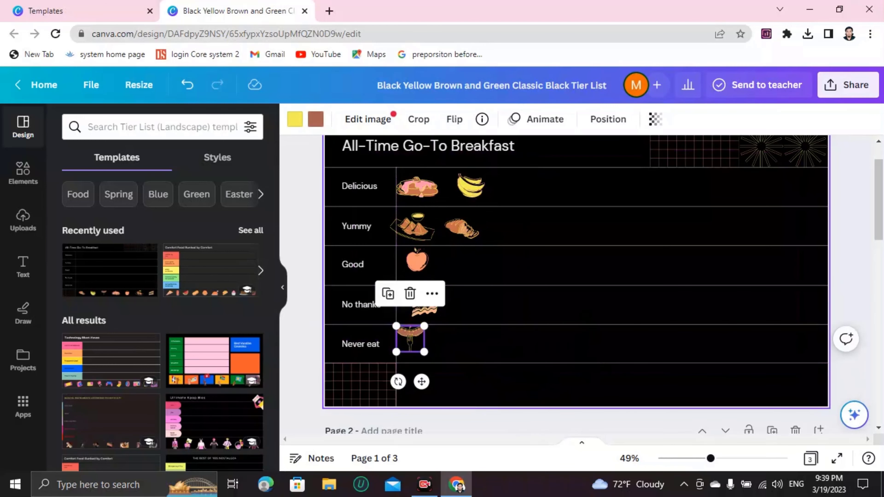
pyautogui.click(157, 127)
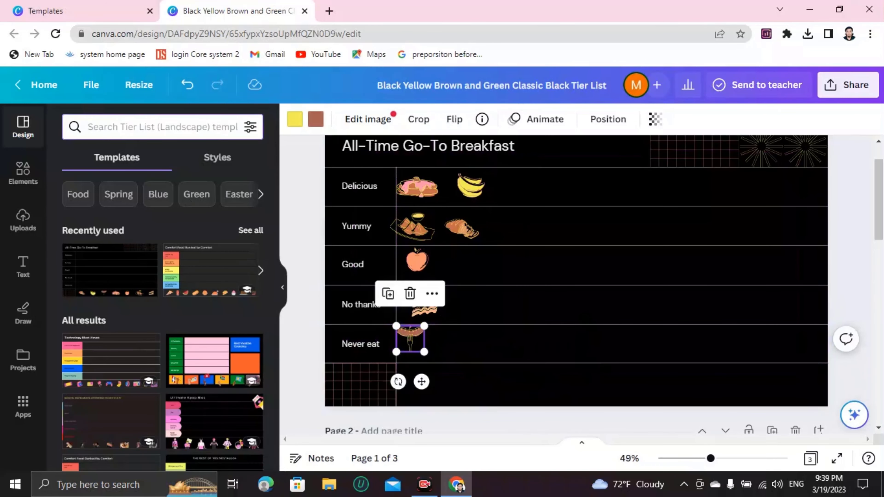
# Step: Search Elements for 'food' and browse through the food graphics carousel
pyautogui.write('food')
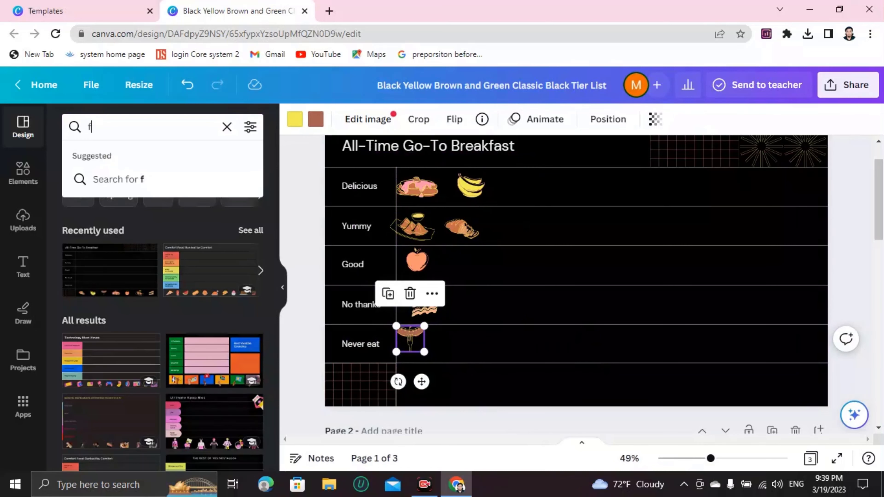
pyautogui.press('BackSpace')
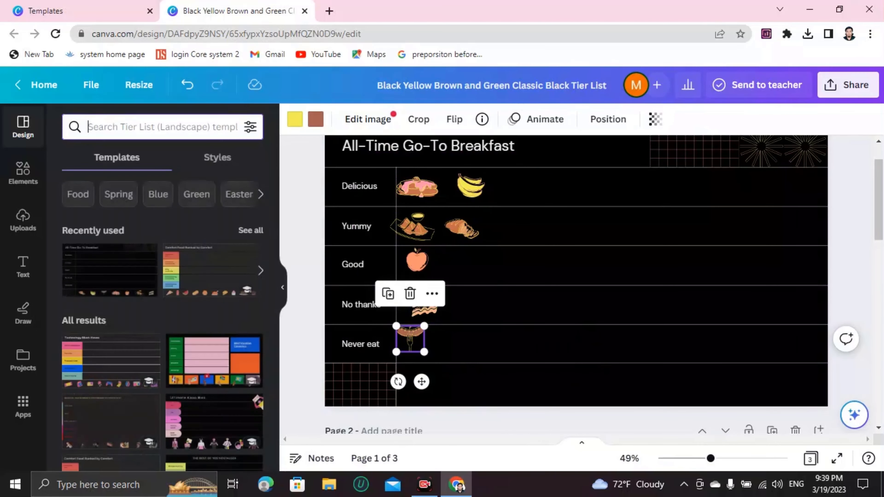
pyautogui.click(23, 173)
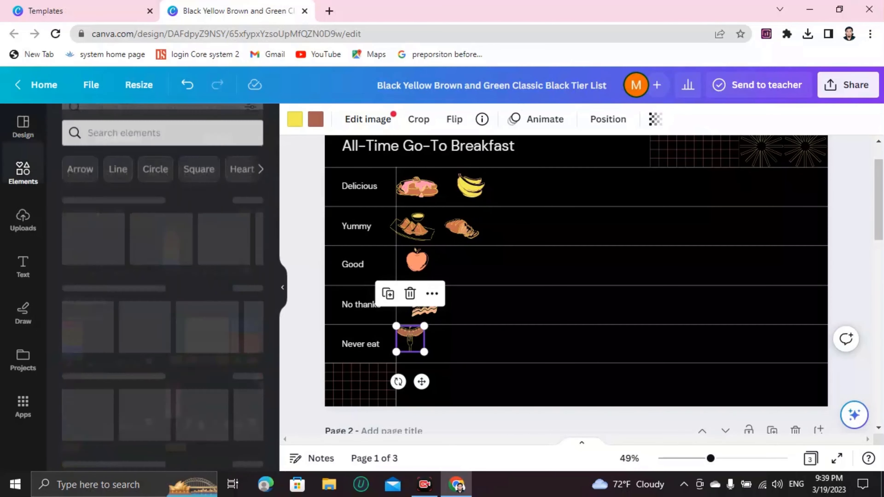
pyautogui.click(157, 127)
pyautogui.write('food')
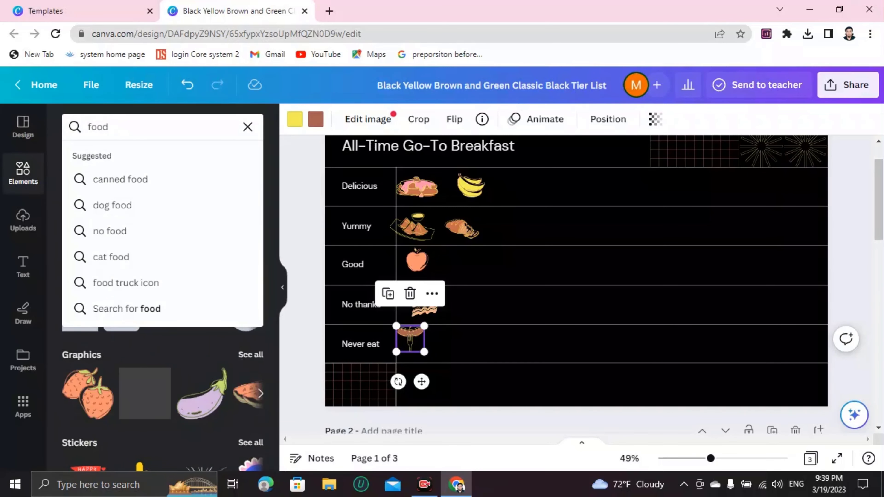
pyautogui.press('Return')
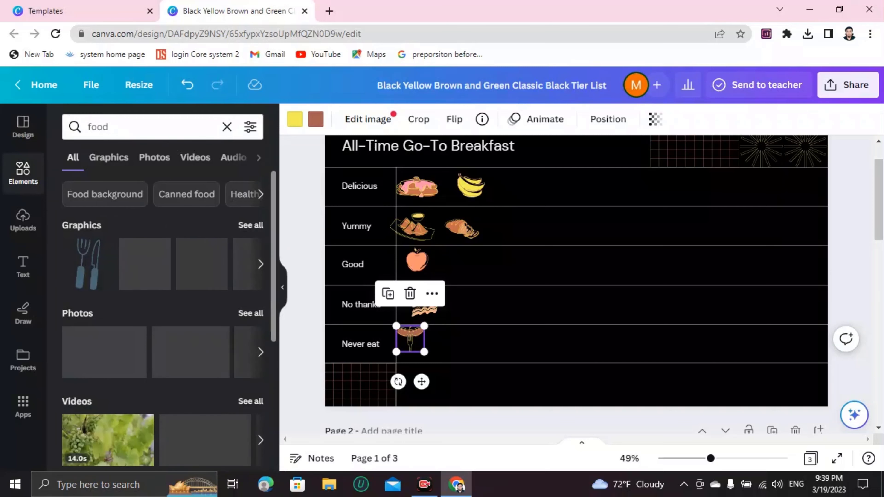
pyautogui.scroll(-5, 162, 313)
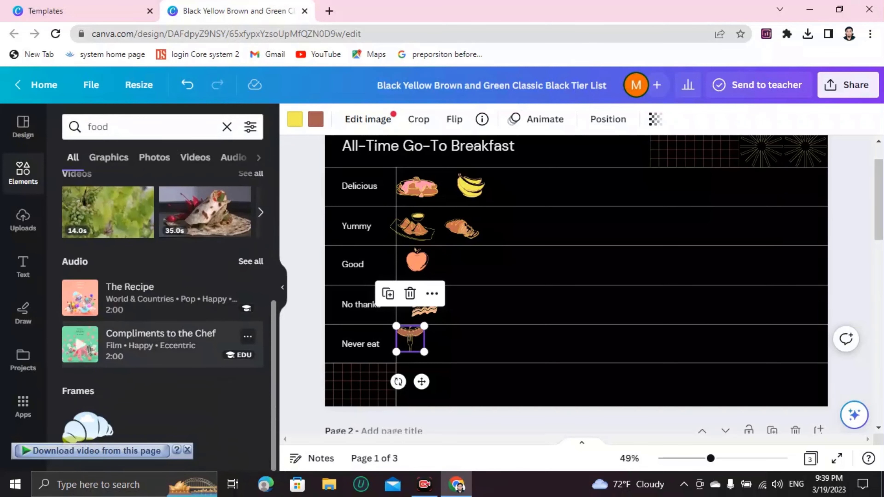
pyautogui.scroll(5, 163, 313)
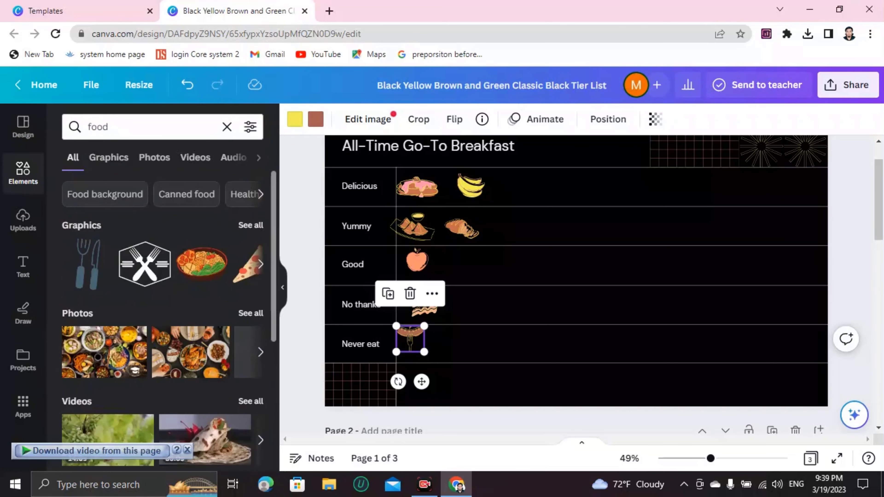
pyautogui.click(261, 265)
pyautogui.click(261, 264)
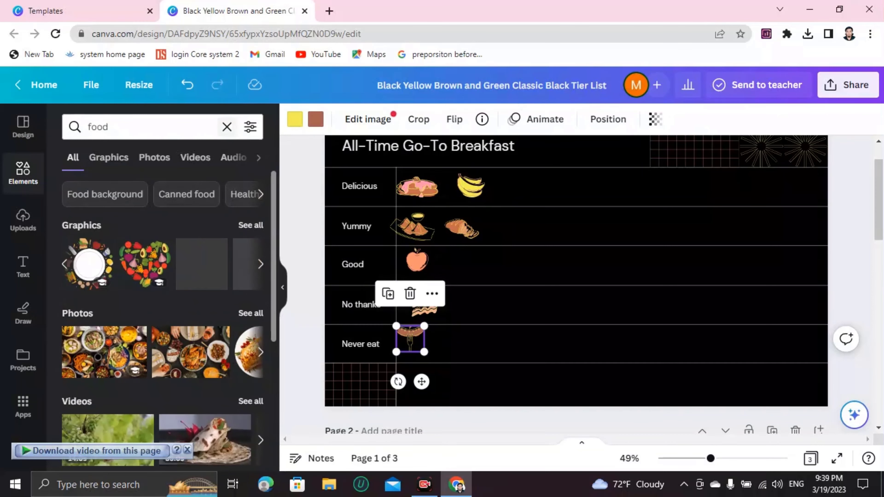
# Step: Replace the element search with 'breakfast food'
pyautogui.click(227, 127)
pyautogui.write('brea')
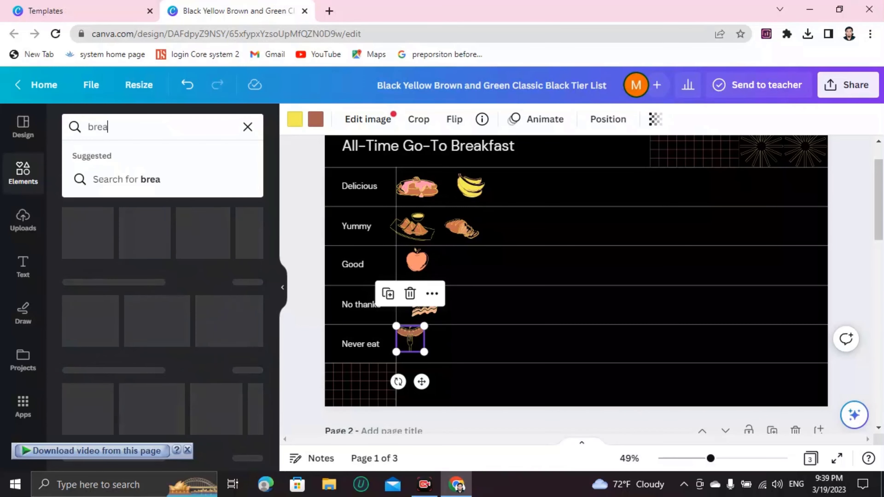
pyautogui.write('kfast foo')
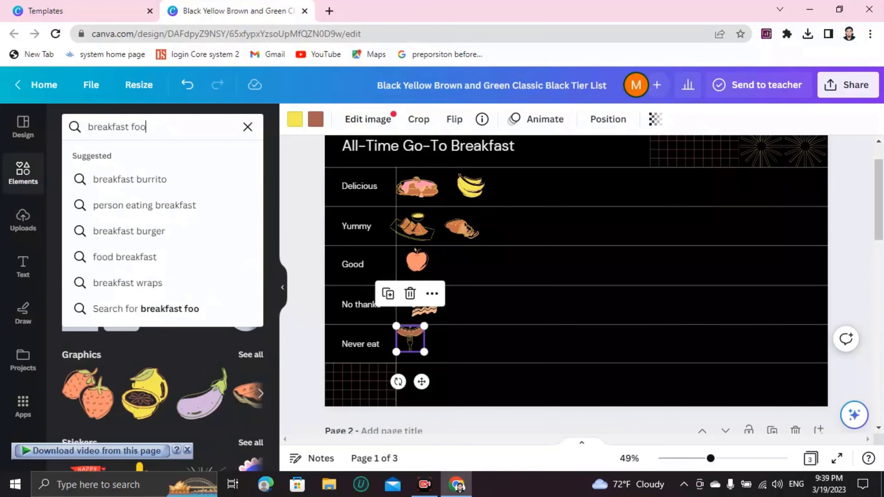
pyautogui.write('d')
pyautogui.press('Return')
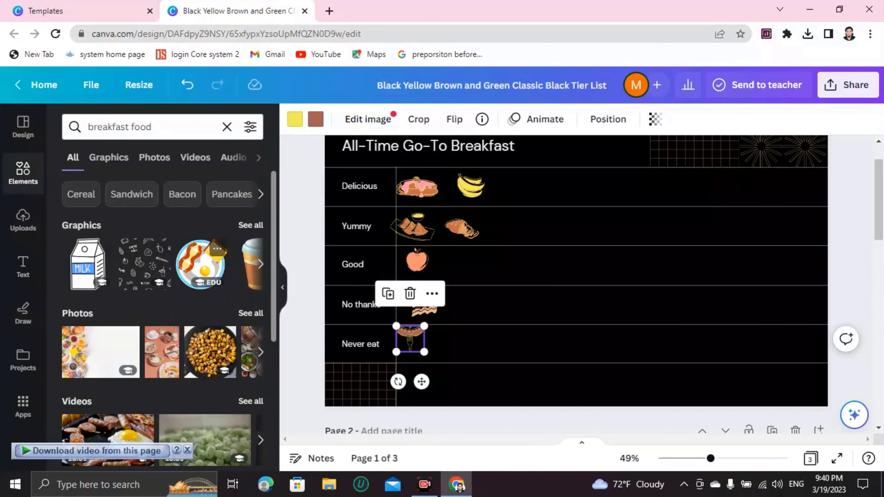
# Step: Add the bacon-and-egg plate graphic, shrink it beside the sausage in Never eat, then open Share
pyautogui.click(200, 263)
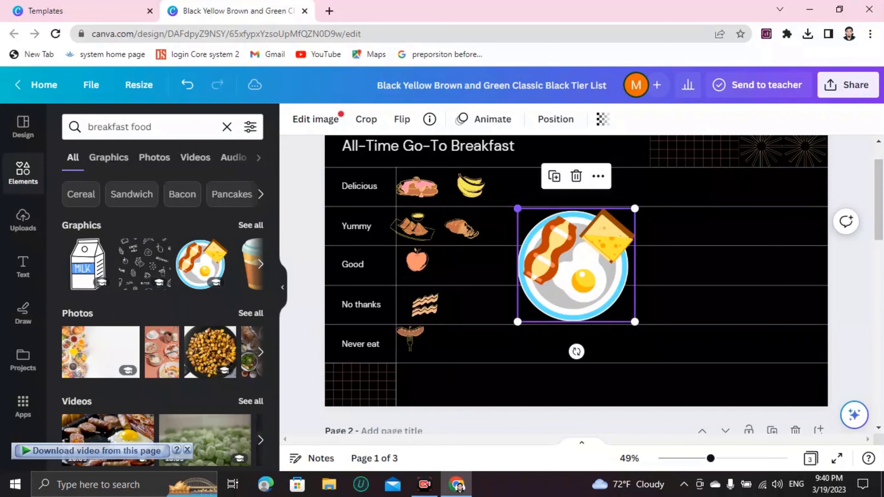
pyautogui.moveTo(518, 208); pyautogui.dragTo(459, 344)
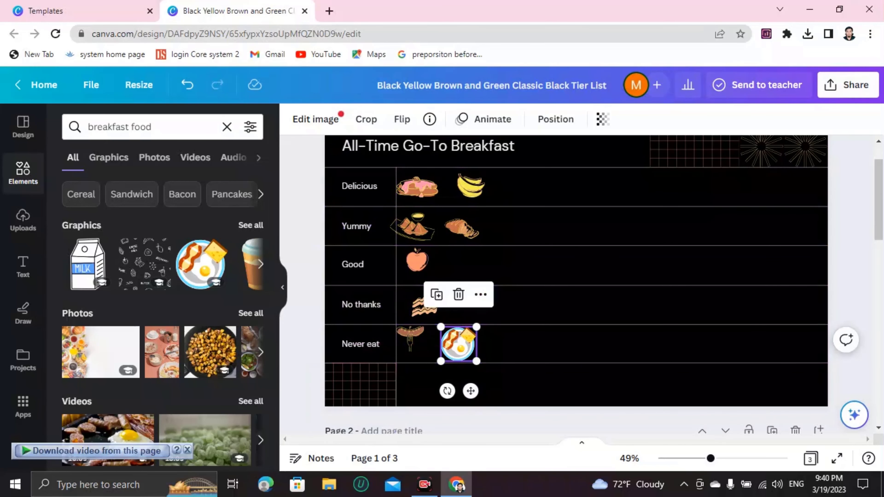
pyautogui.click(849, 84)
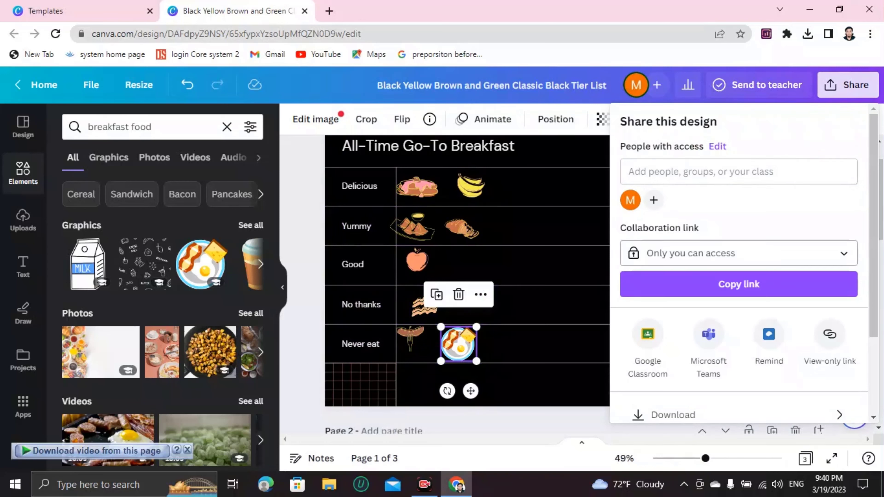
# Step: Add the collaborator by their username to the design's People with access list
pyautogui.scroll(-3, 738, 300)
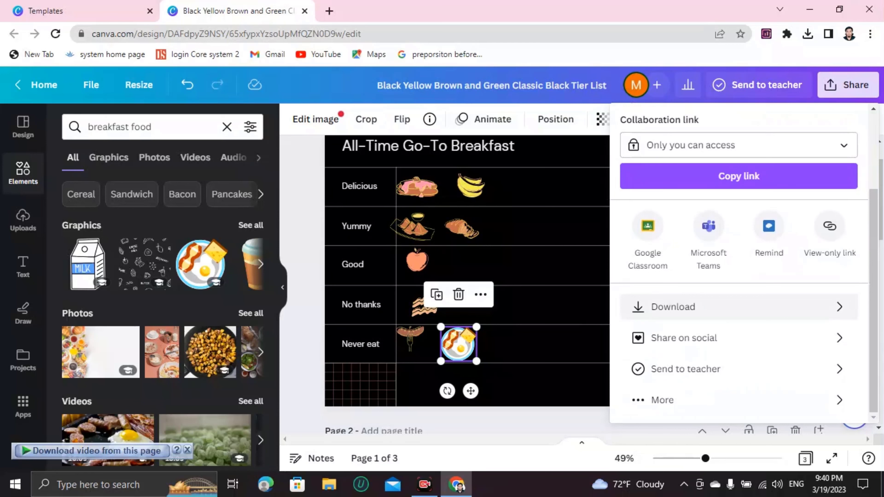
pyautogui.scroll(3, 738, 264)
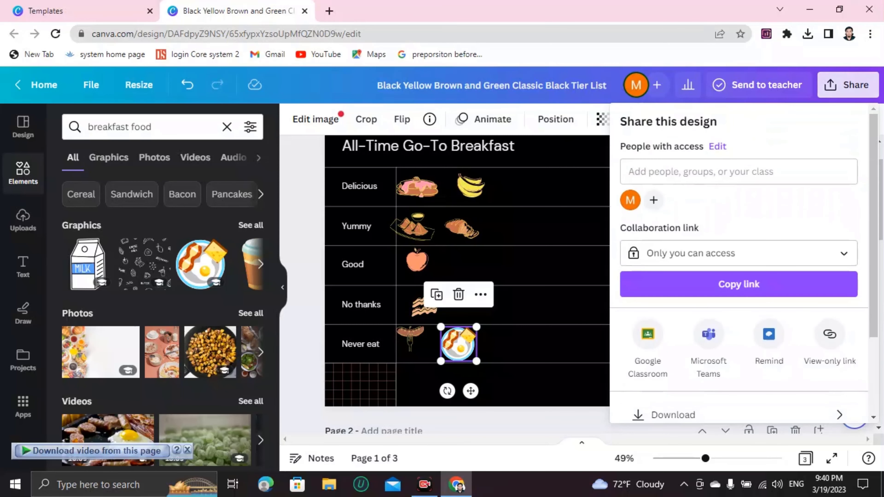
pyautogui.click(849, 85)
pyautogui.click(849, 85)
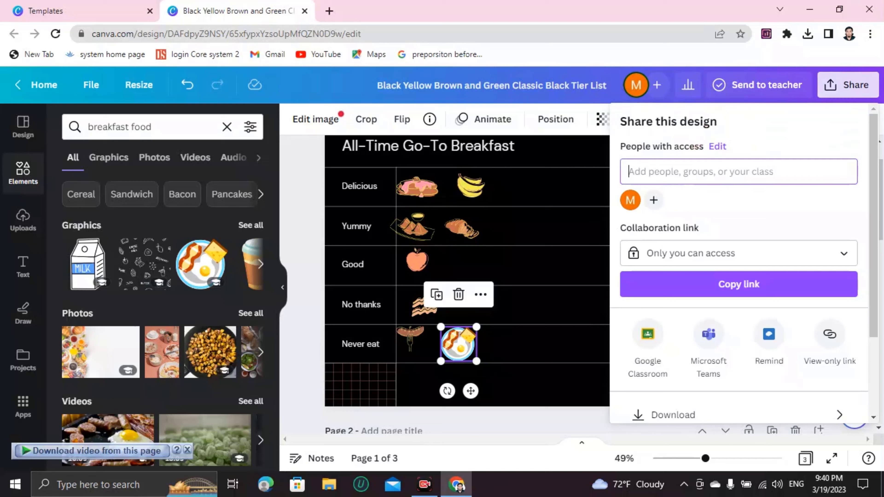
pyautogui.click(661, 171)
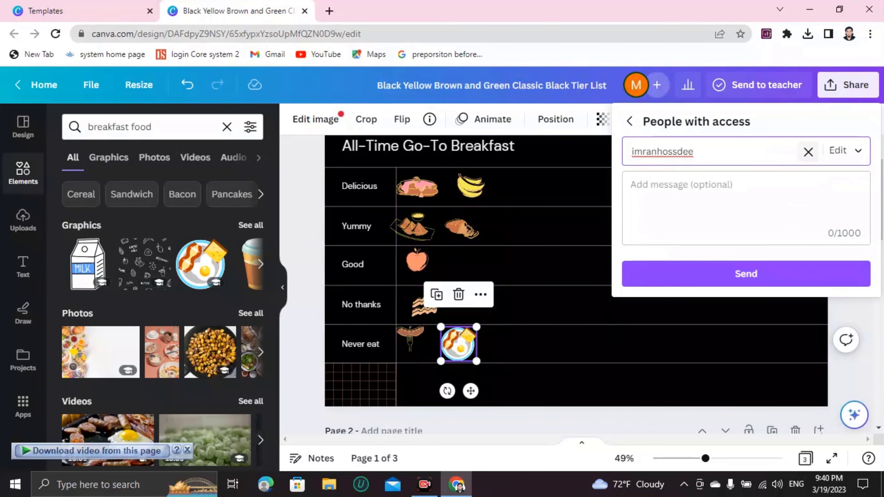
pyautogui.click(808, 152)
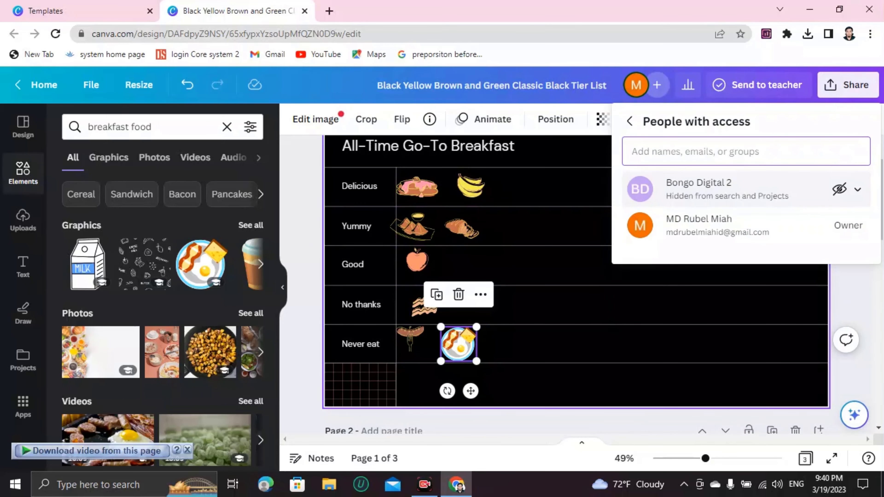